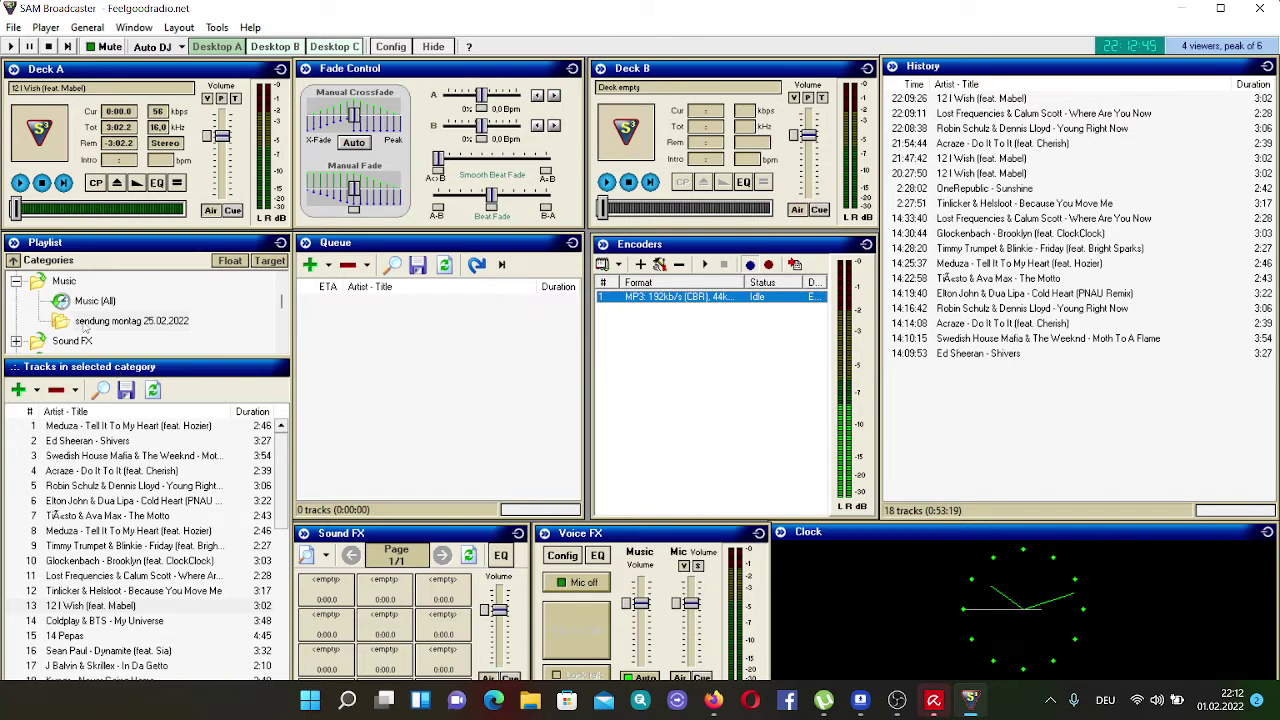
# Create a new category folder named dienstag inside the Music category
pyautogui.click(86, 322)
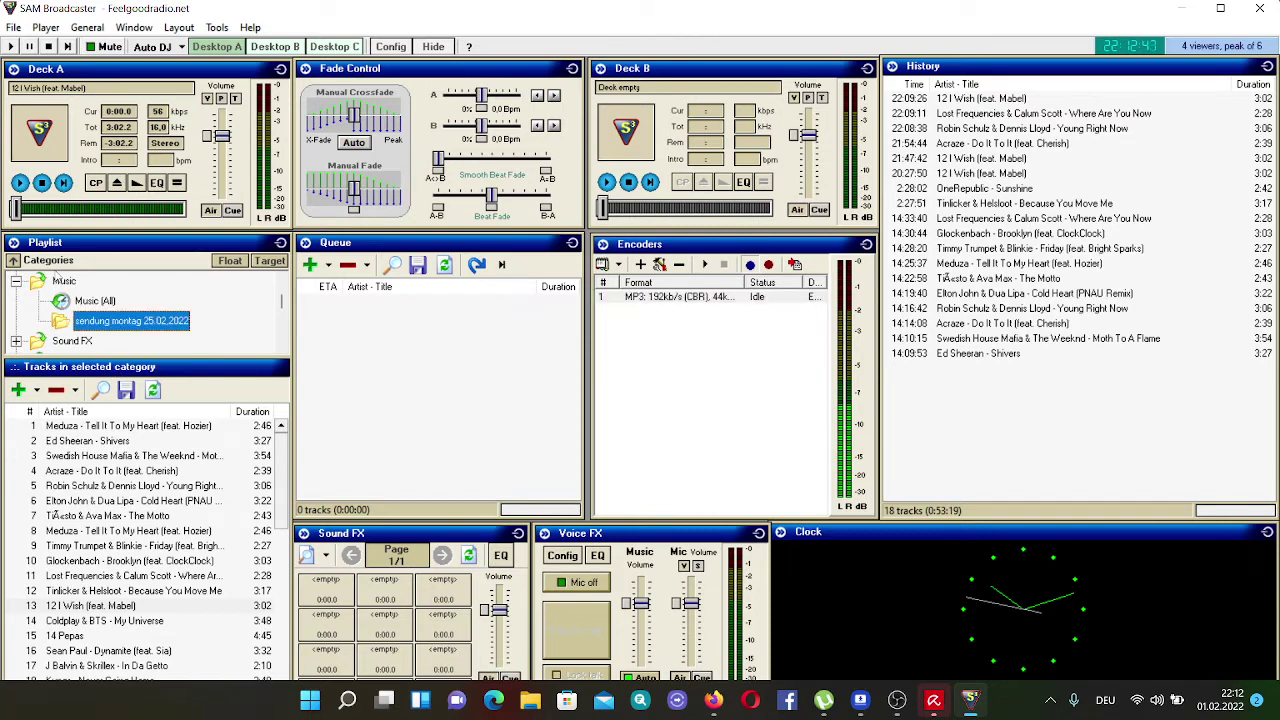
pyautogui.click(63, 283)
pyautogui.rightClick(64, 285)
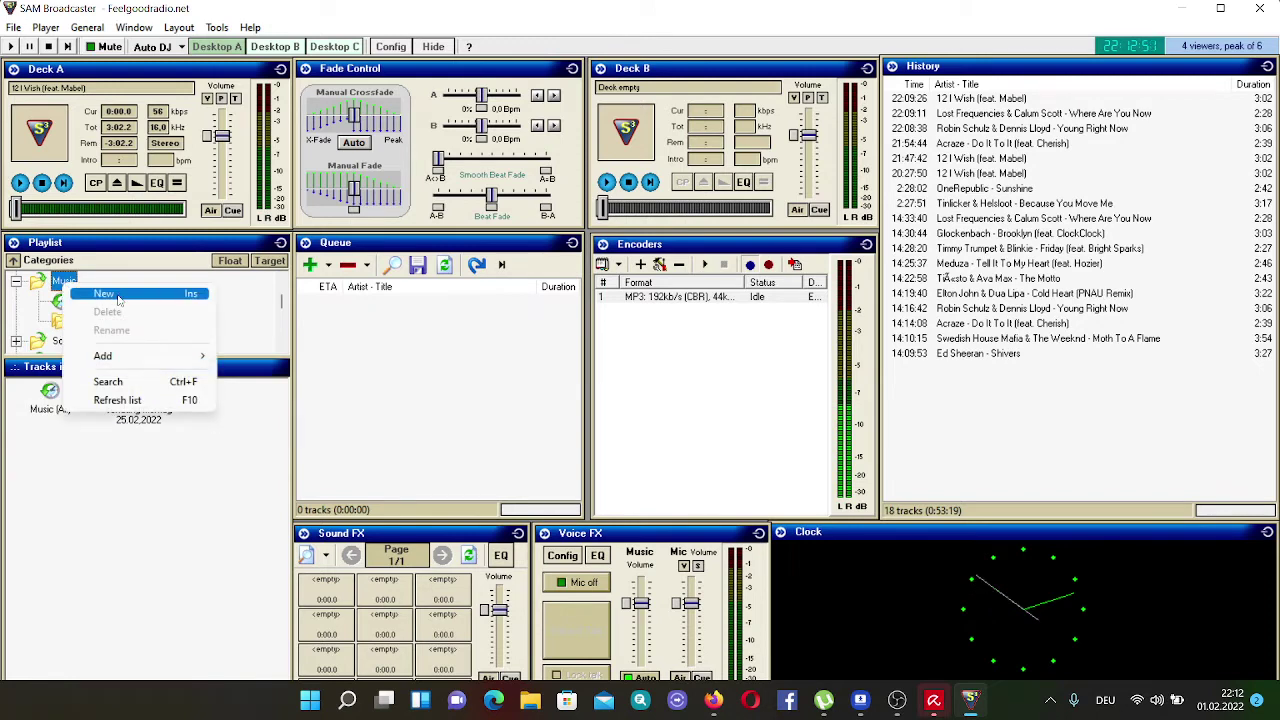
pyautogui.click(186, 293)
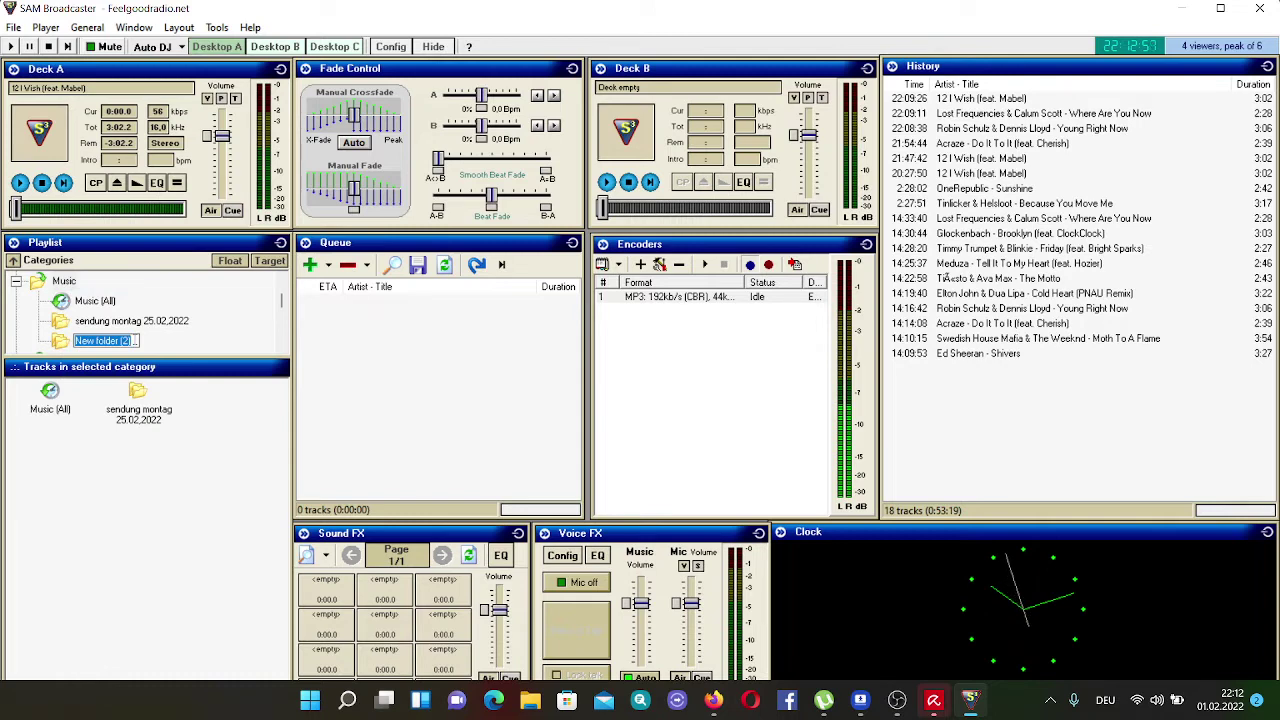
pyautogui.write('dienstag')
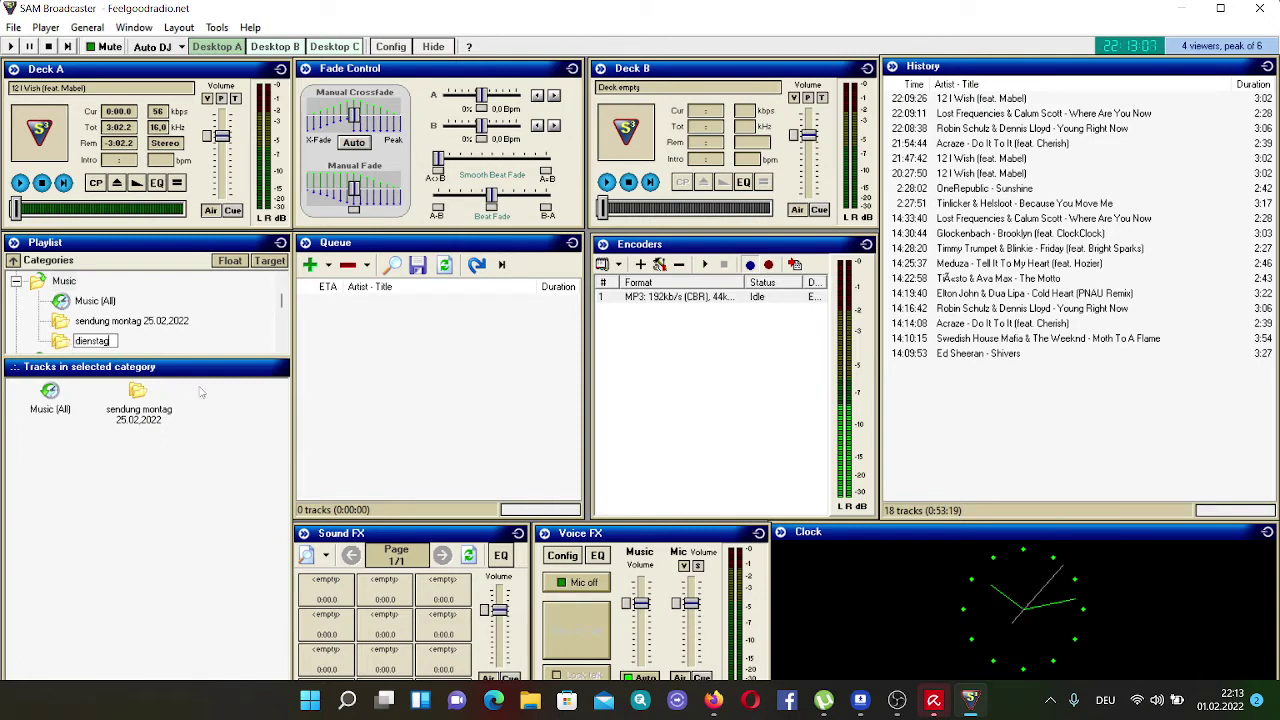
pyautogui.press('Return')
# Add the desktop's wetransfer_megahits-2022 directory, including subdirectories, to the dienstag category
pyautogui.click(95, 343)
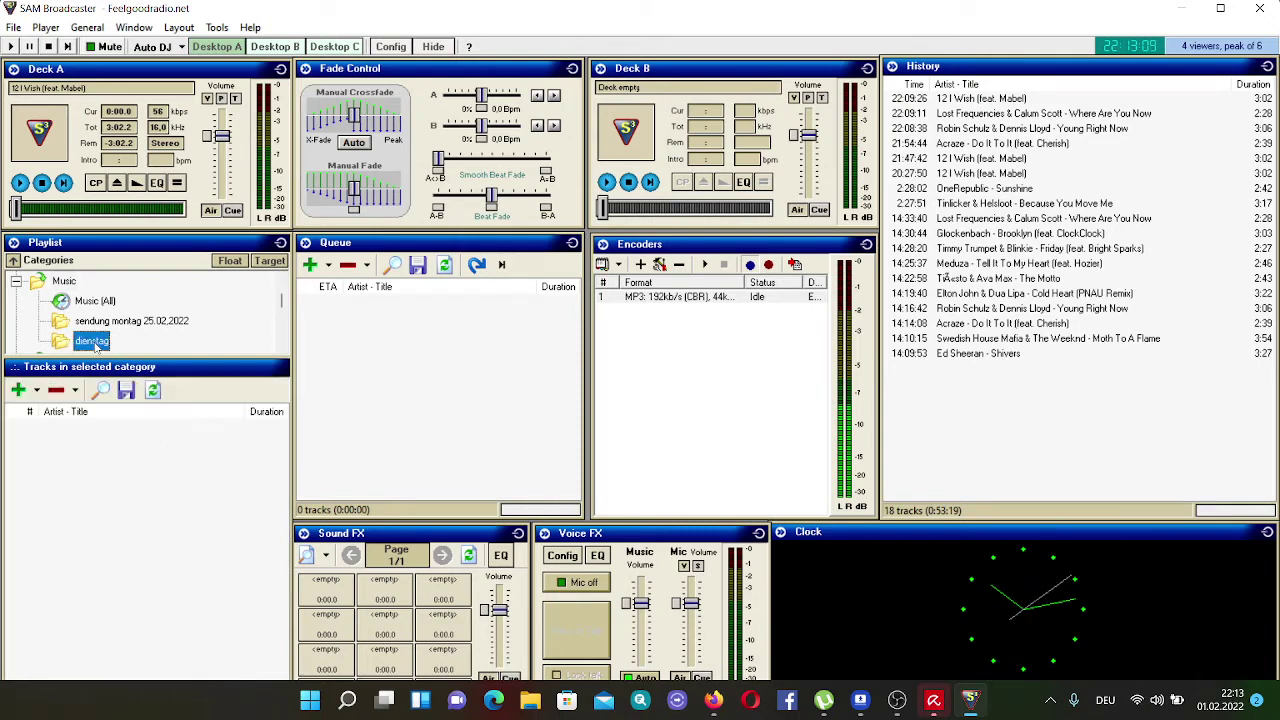
pyautogui.click(37, 390)
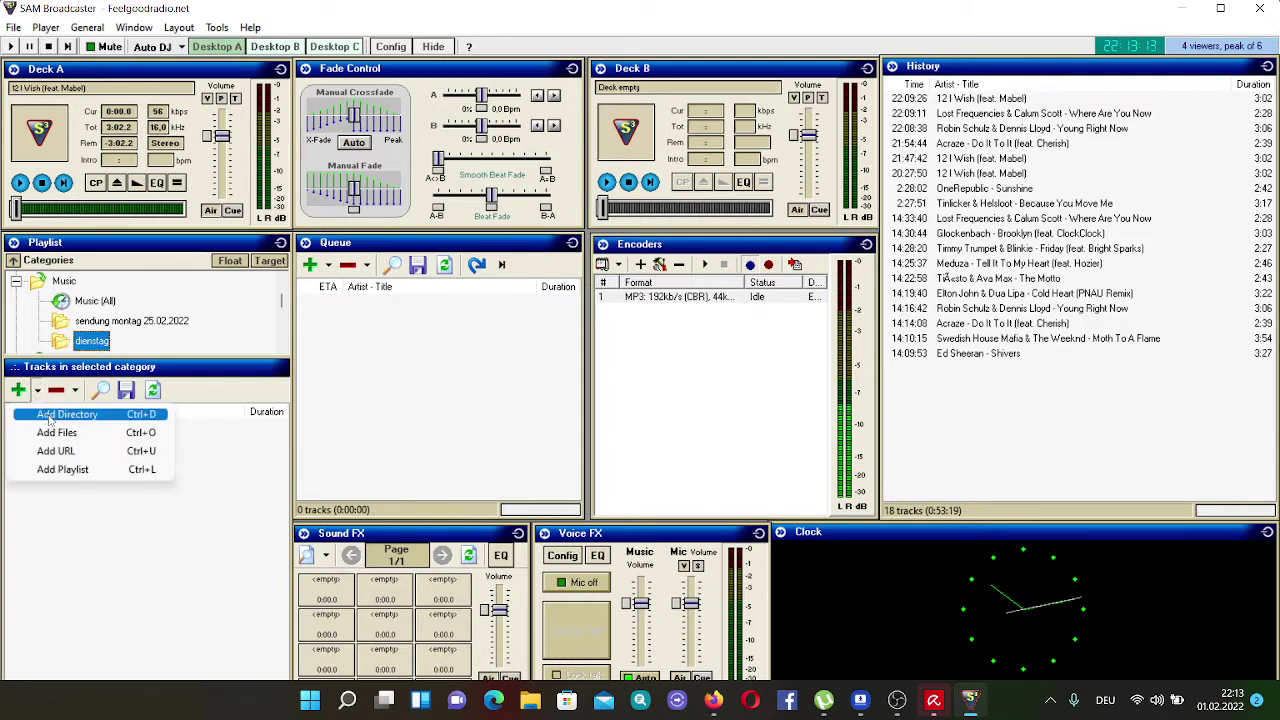
pyautogui.click(49, 418)
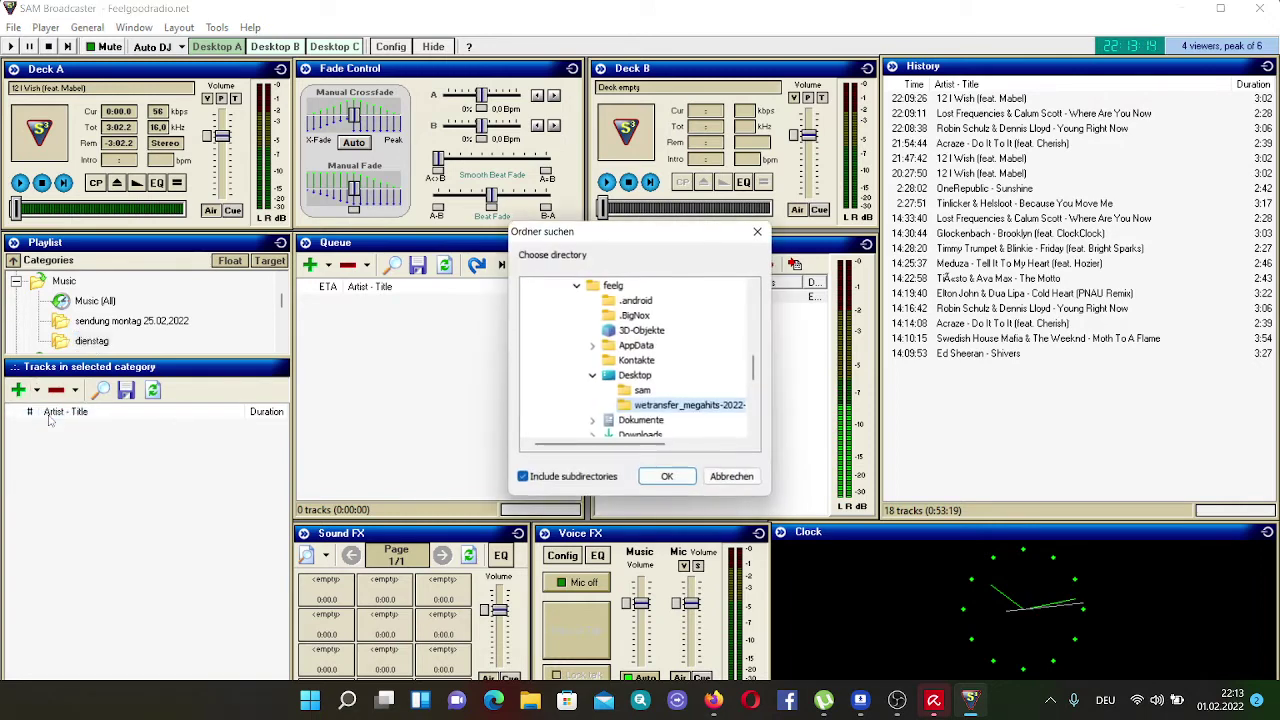
pyautogui.click(660, 410)
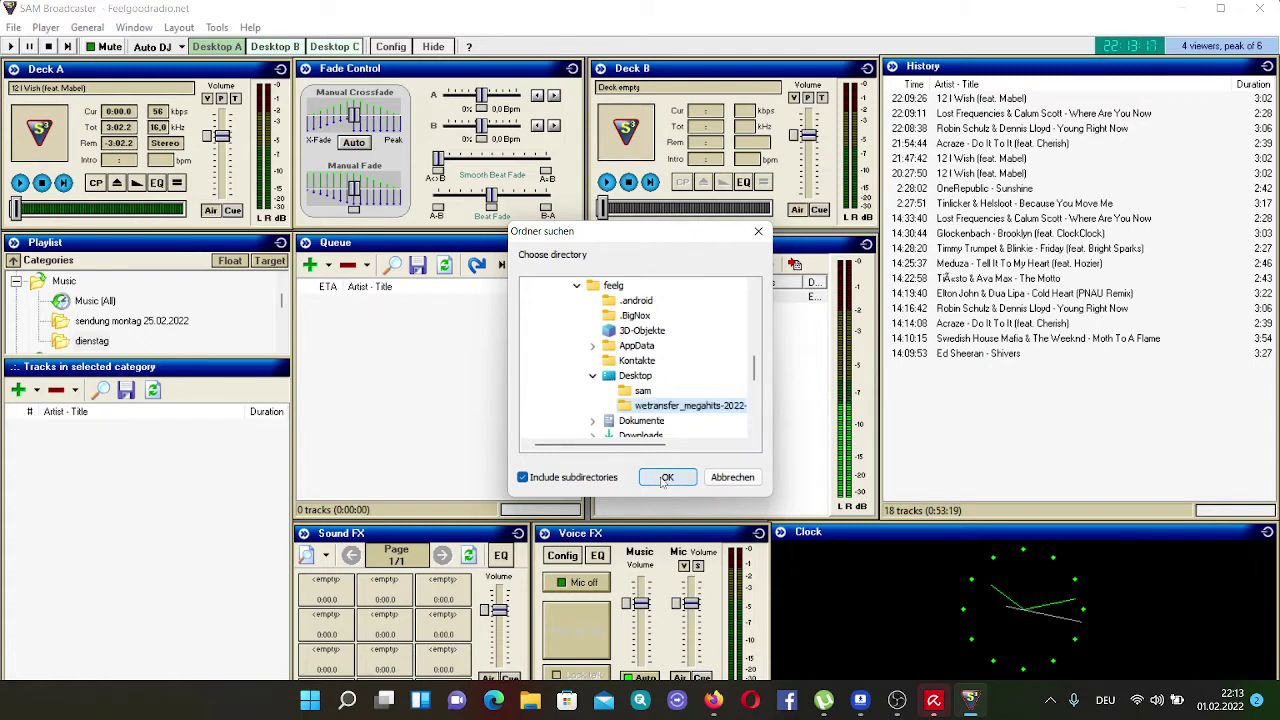
pyautogui.click(664, 478)
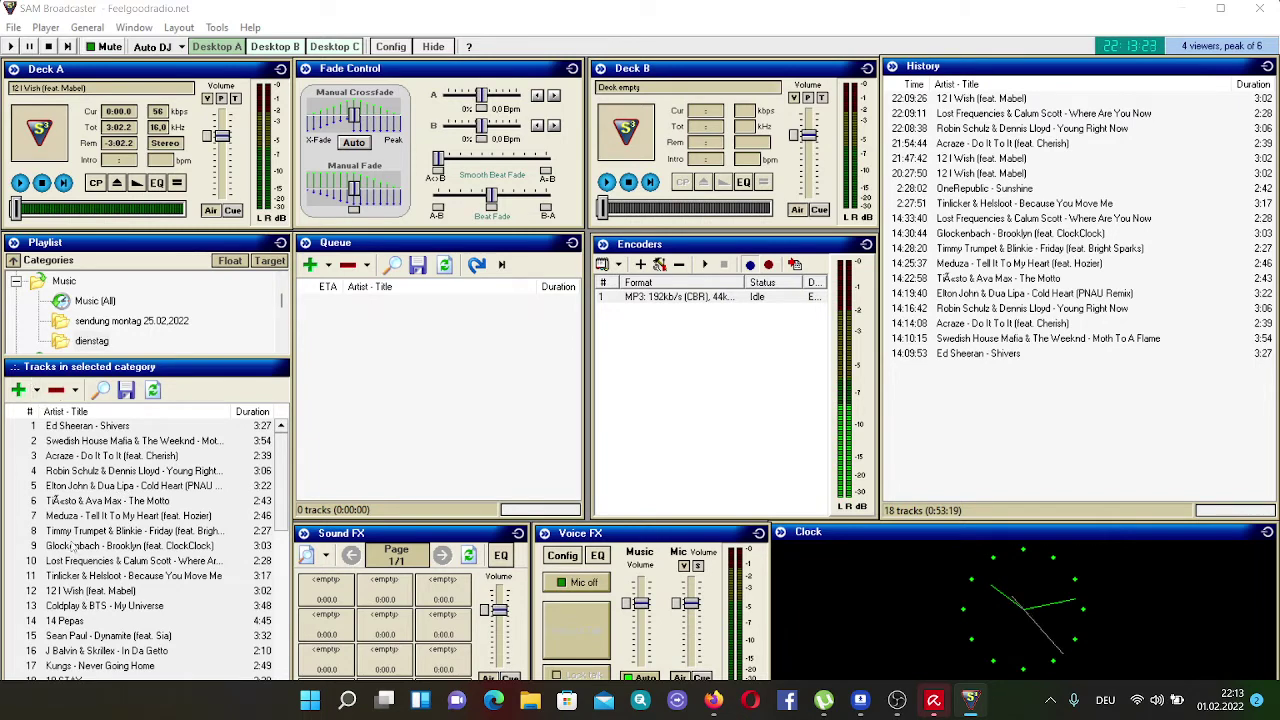
# Queue four tracks from dienstag in order: Glockenbach - Brooklyn, Ed Sheeran - Shivers, Lost Frequencies & Calum Scott, and 12 I Wish
pyautogui.hotkey('ctrl', 'a')
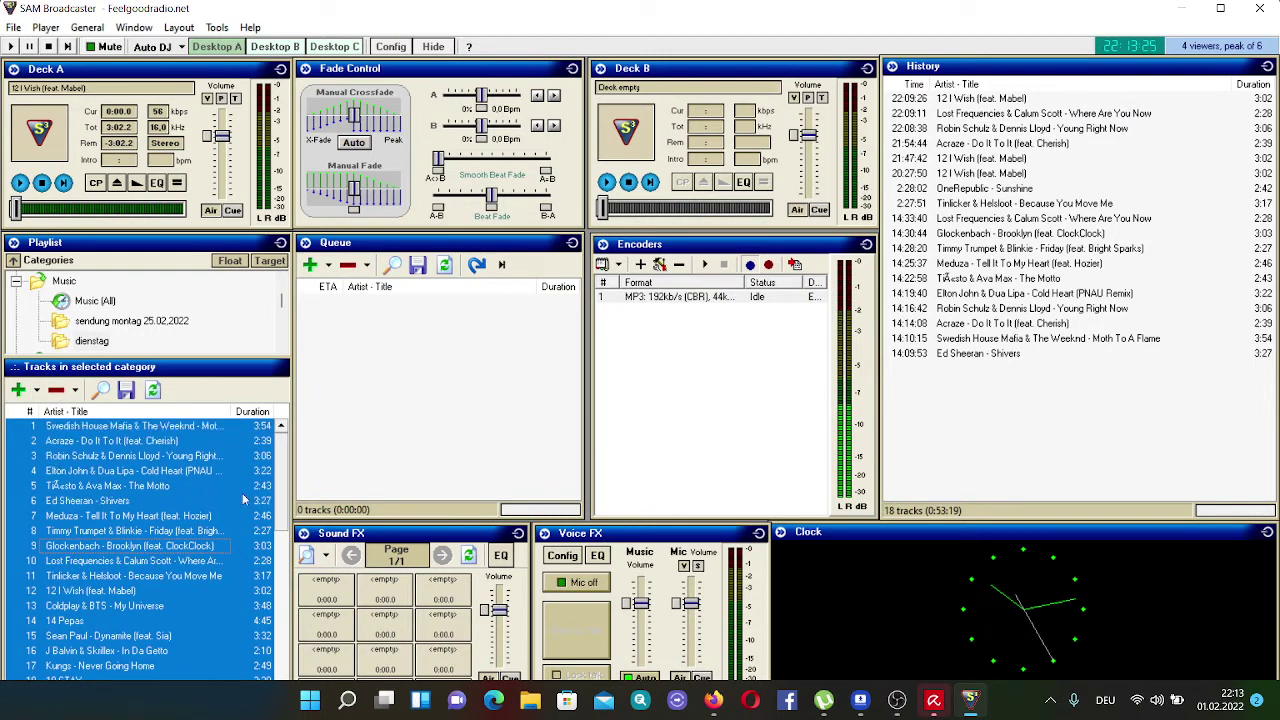
pyautogui.click(178, 547)
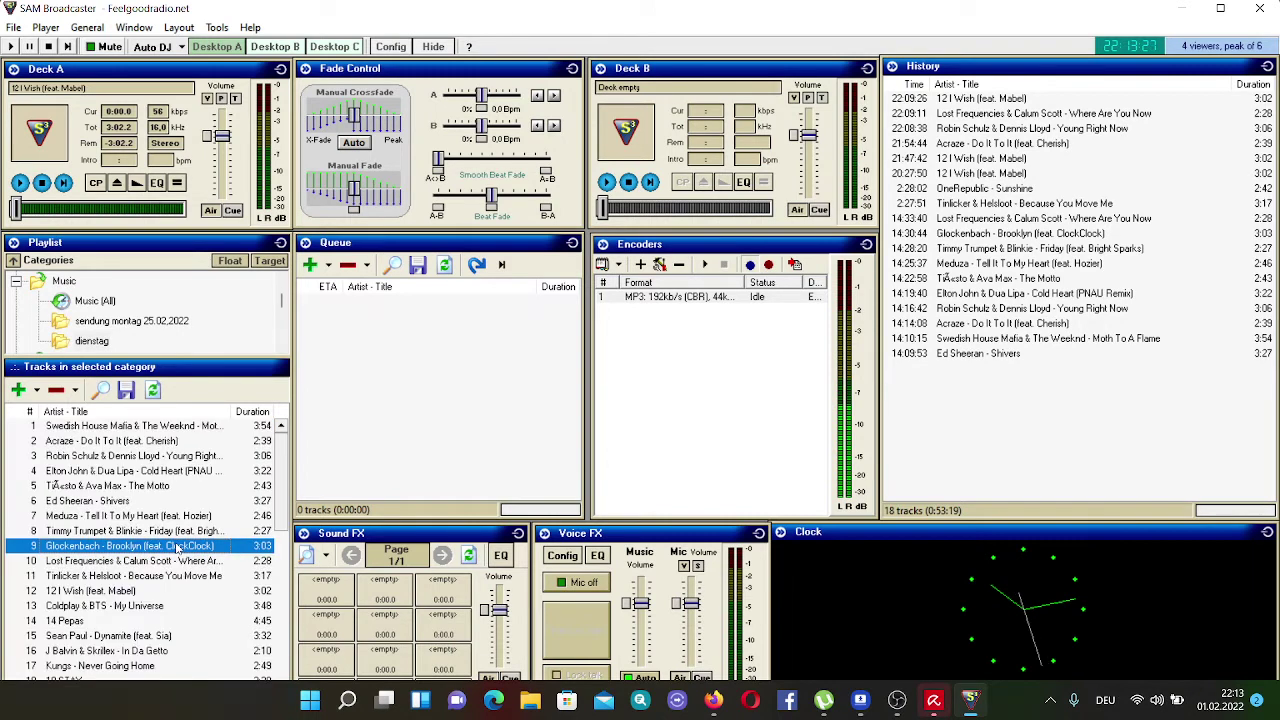
pyautogui.moveTo(390, 325); pyautogui.dragTo(386, 322)
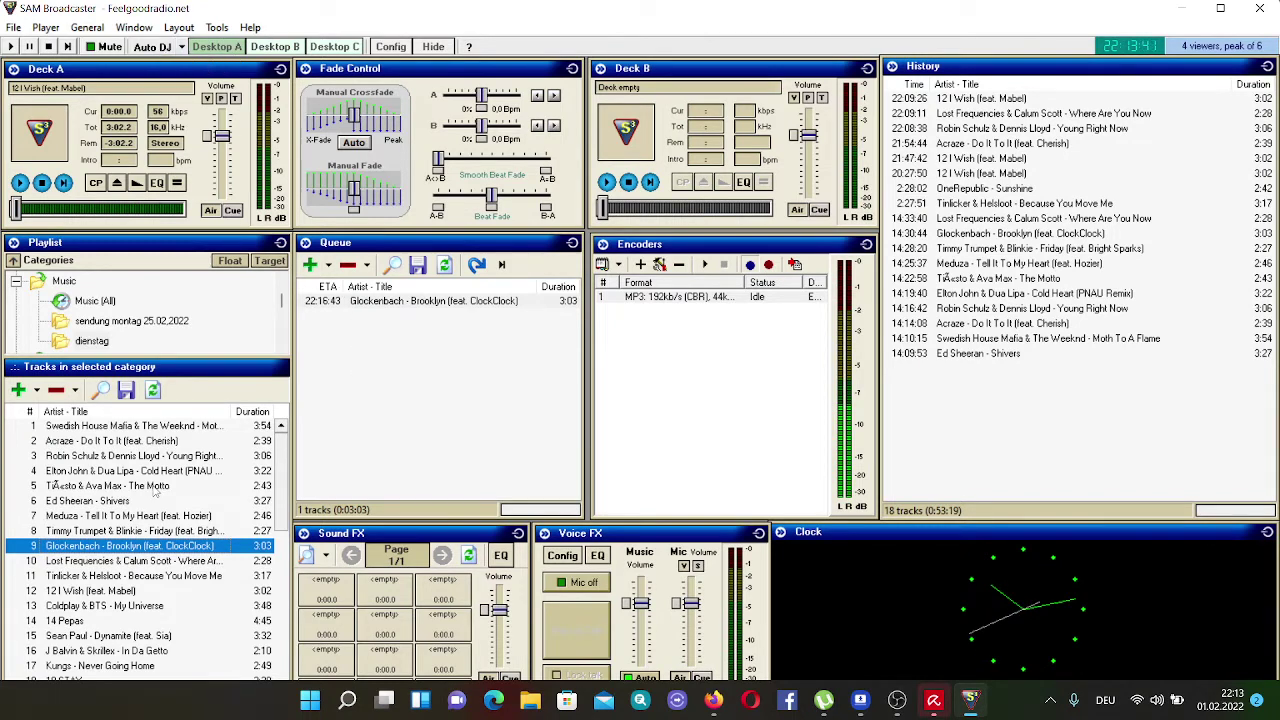
pyautogui.click(100, 500)
pyautogui.moveTo(351, 373); pyautogui.dragTo(352, 322)
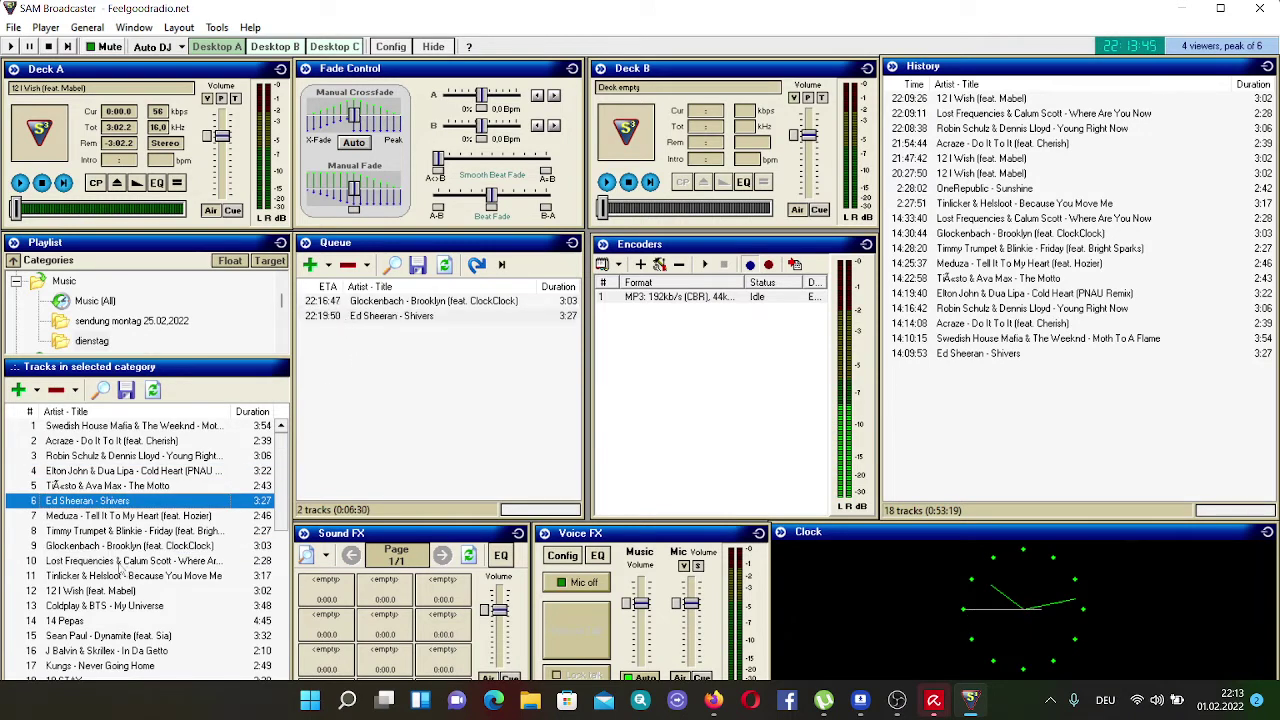
pyautogui.click(68, 562)
pyautogui.moveTo(323, 388); pyautogui.dragTo(340, 334)
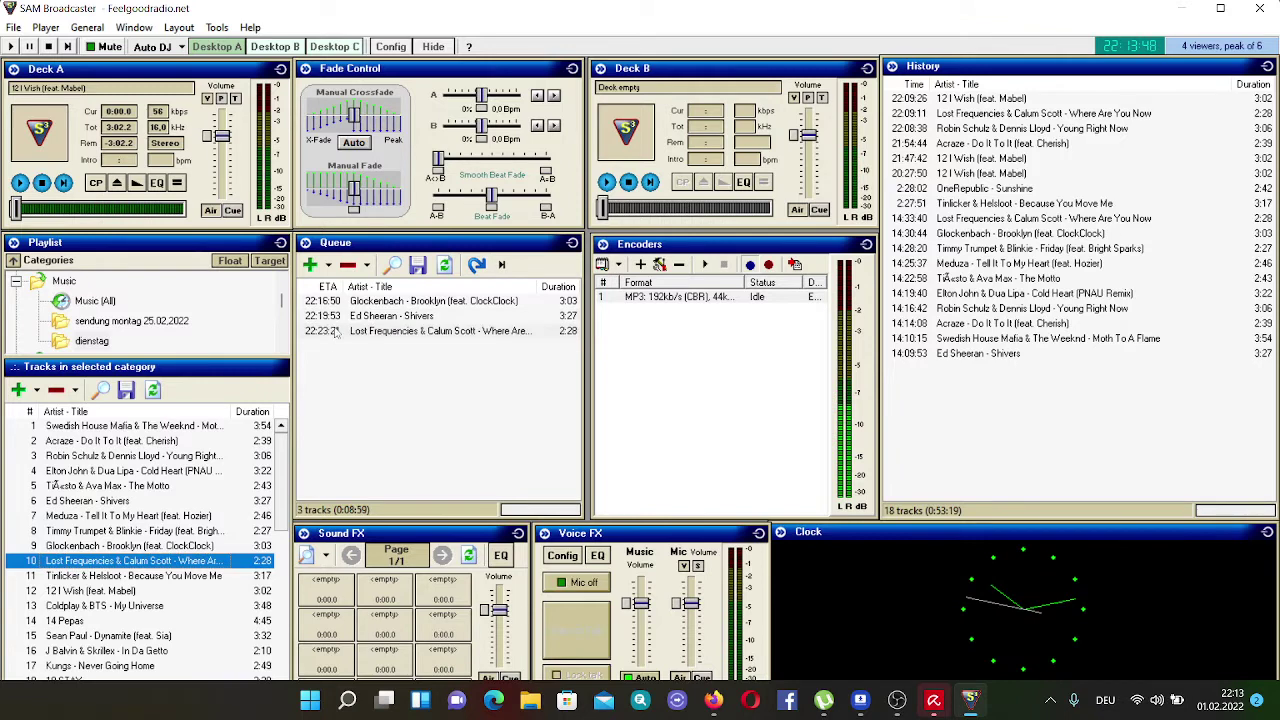
pyautogui.click(78, 594)
pyautogui.moveTo(365, 373); pyautogui.dragTo(353, 350)
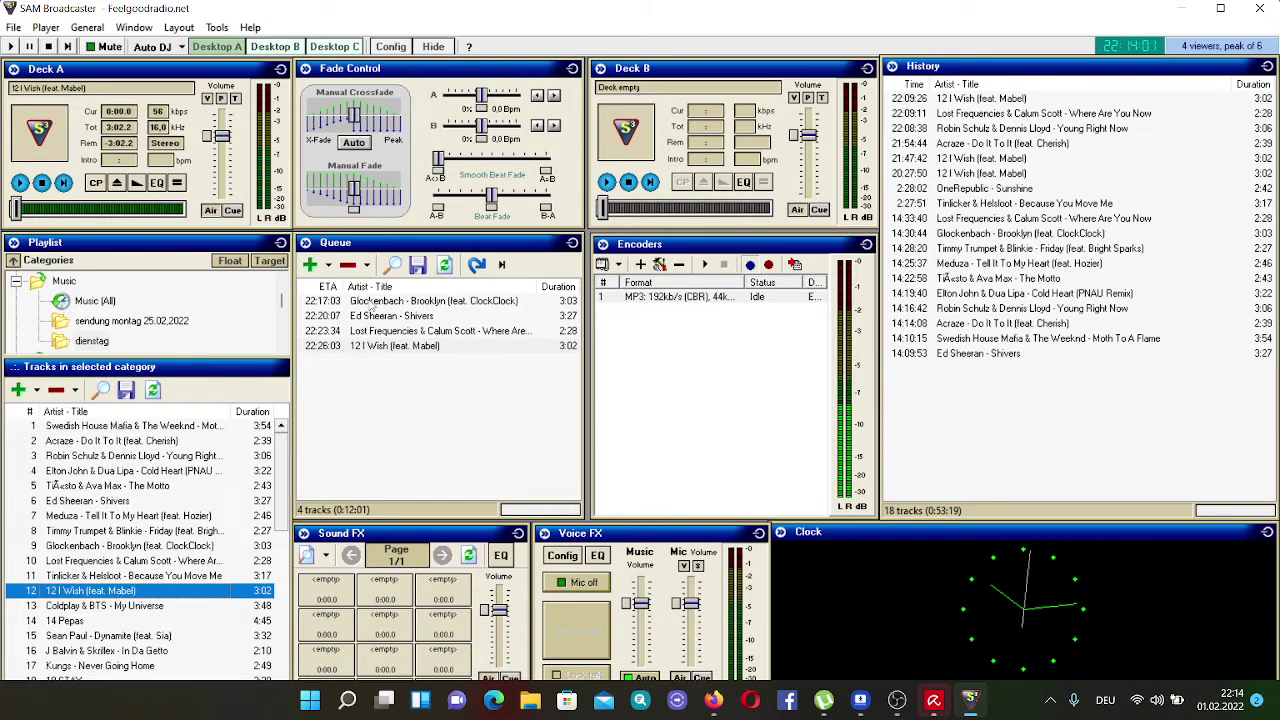
# Load the queued Glockenbach - Brooklyn track into Deck A and start its playback
pyautogui.moveTo(372, 306); pyautogui.dragTo(80, 112)
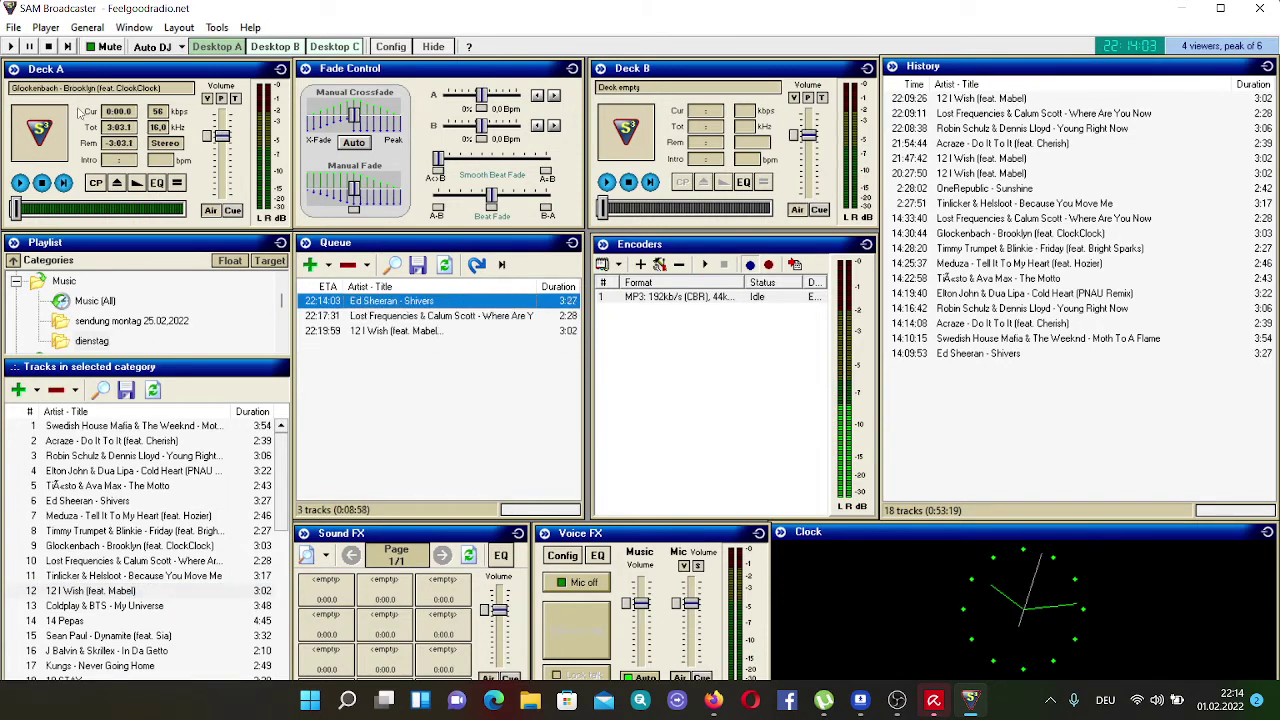
pyautogui.click(20, 183)
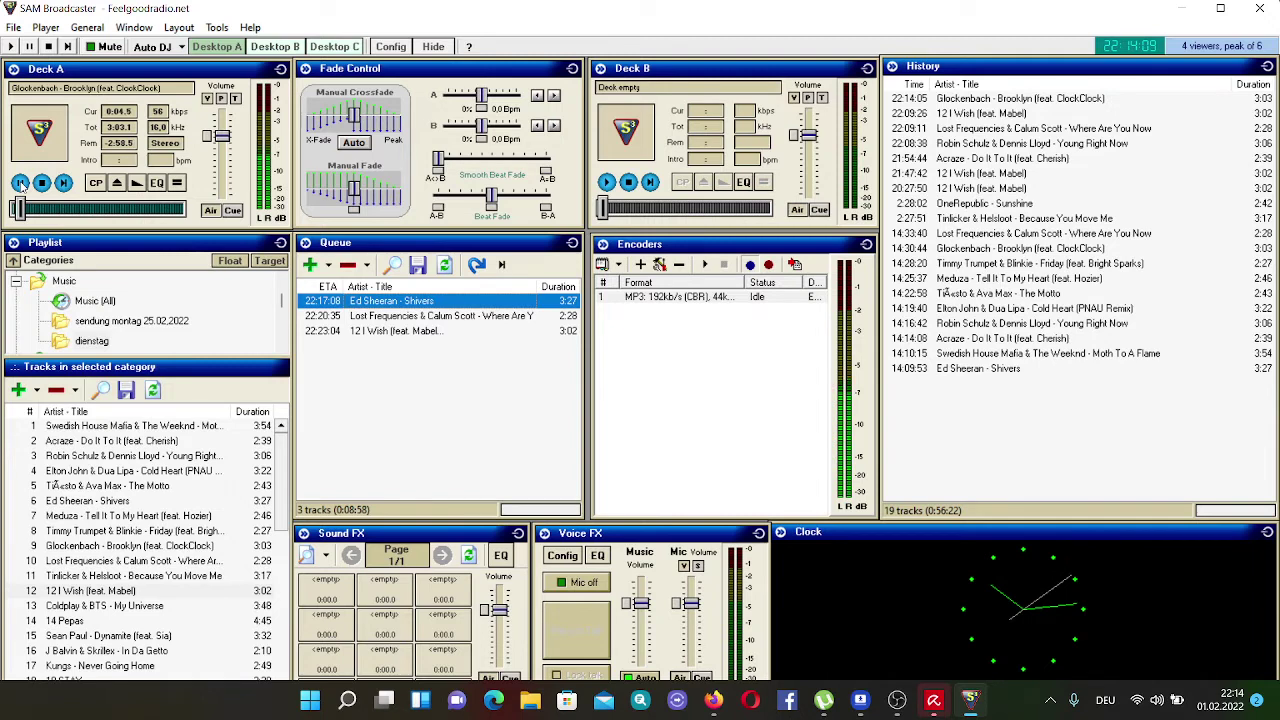
# Skip Deck A close to the end of its track and pause Ed Sheeran - Shivers in Deck B
pyautogui.moveTo(20, 214); pyautogui.dragTo(172, 228)
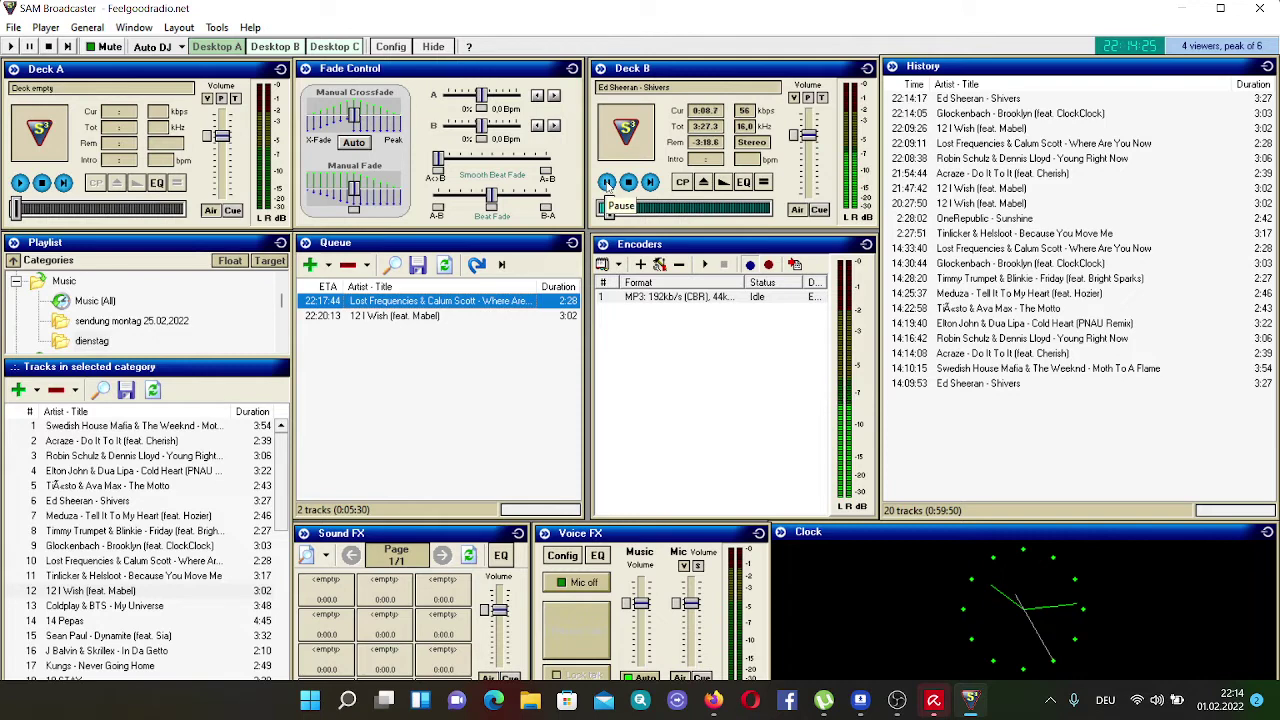
pyautogui.click(607, 183)
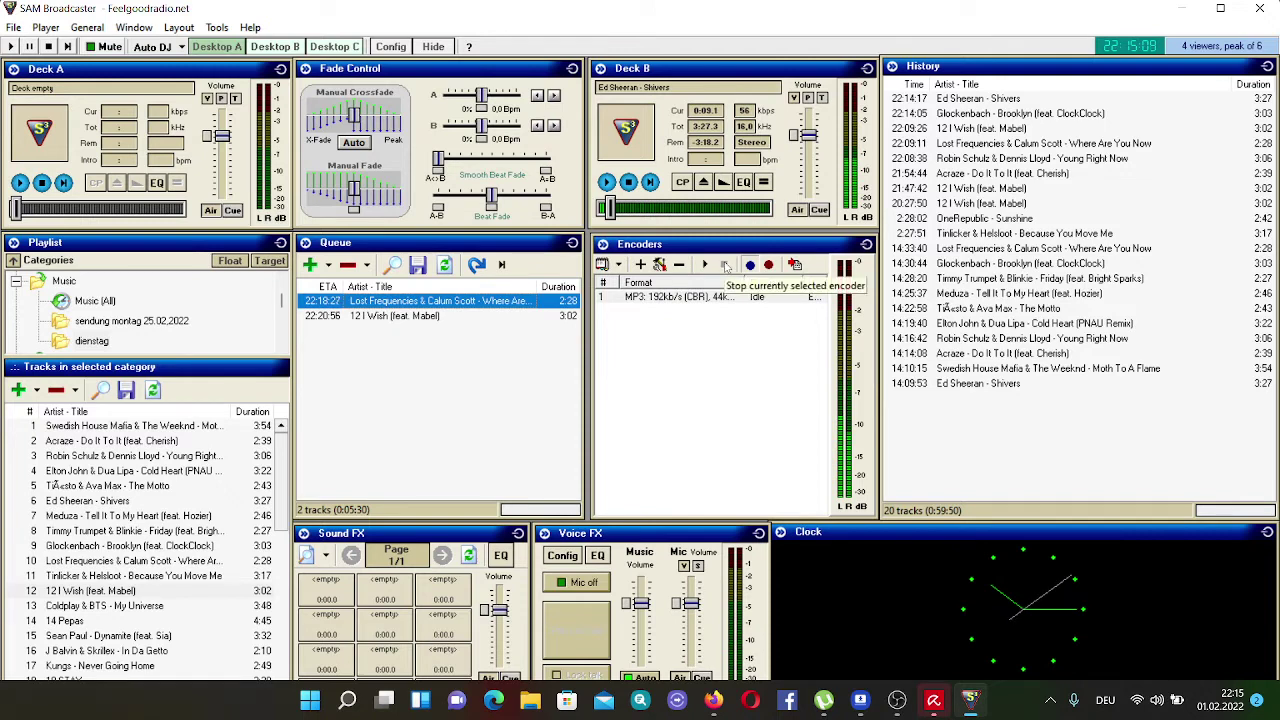
# Switch the Voice FX microphone on and try both Press to Talk and Lock talk, ending with talk released
pyautogui.click(576, 584)
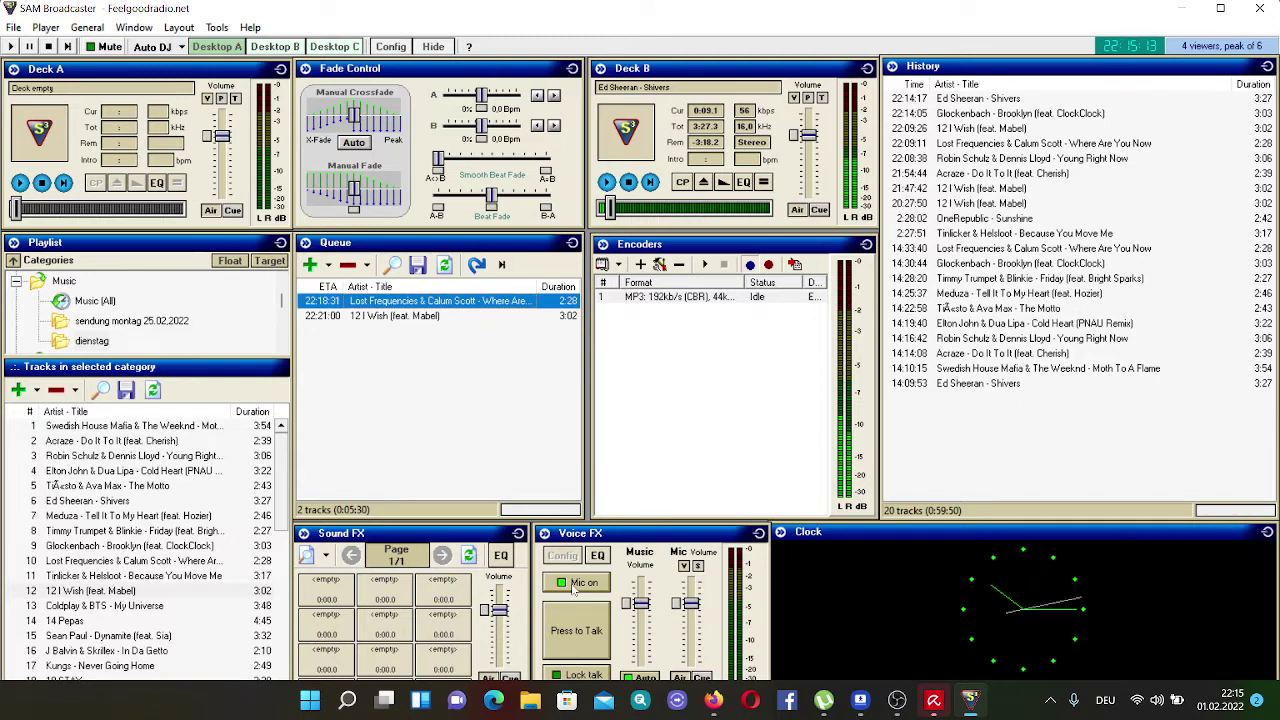
pyautogui.click(575, 630)
pyautogui.click(578, 648)
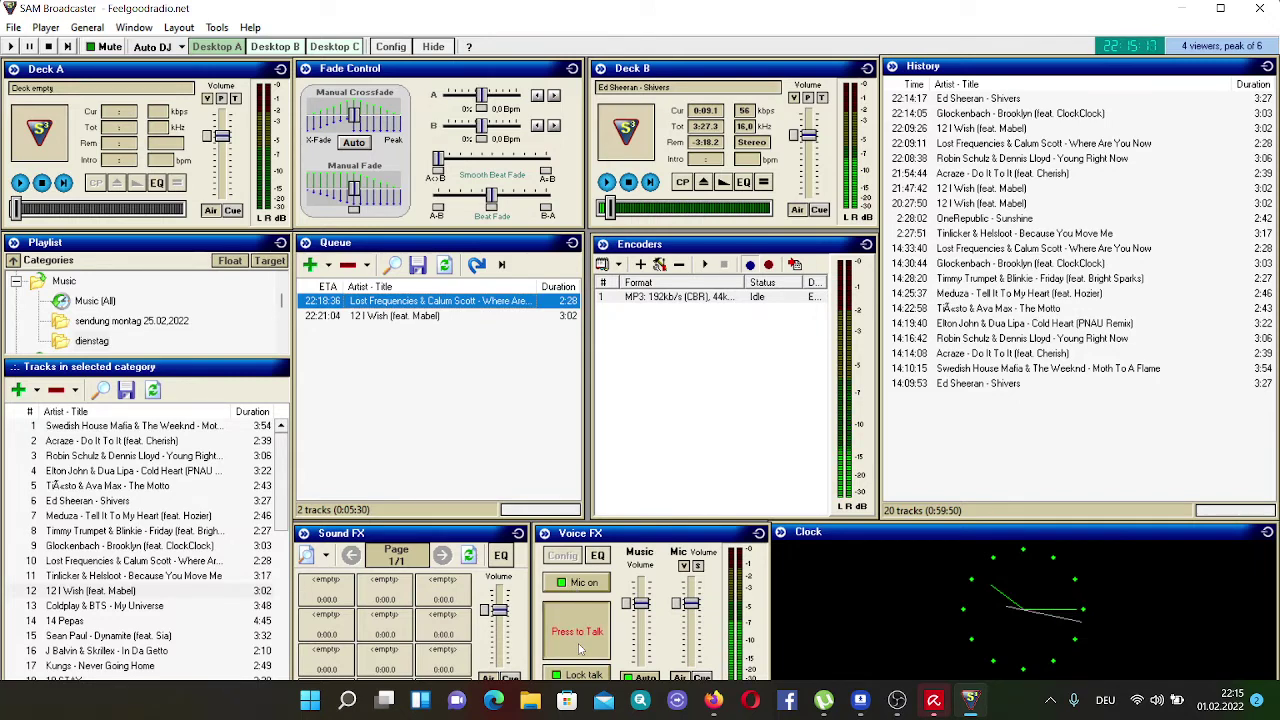
pyautogui.click(577, 650)
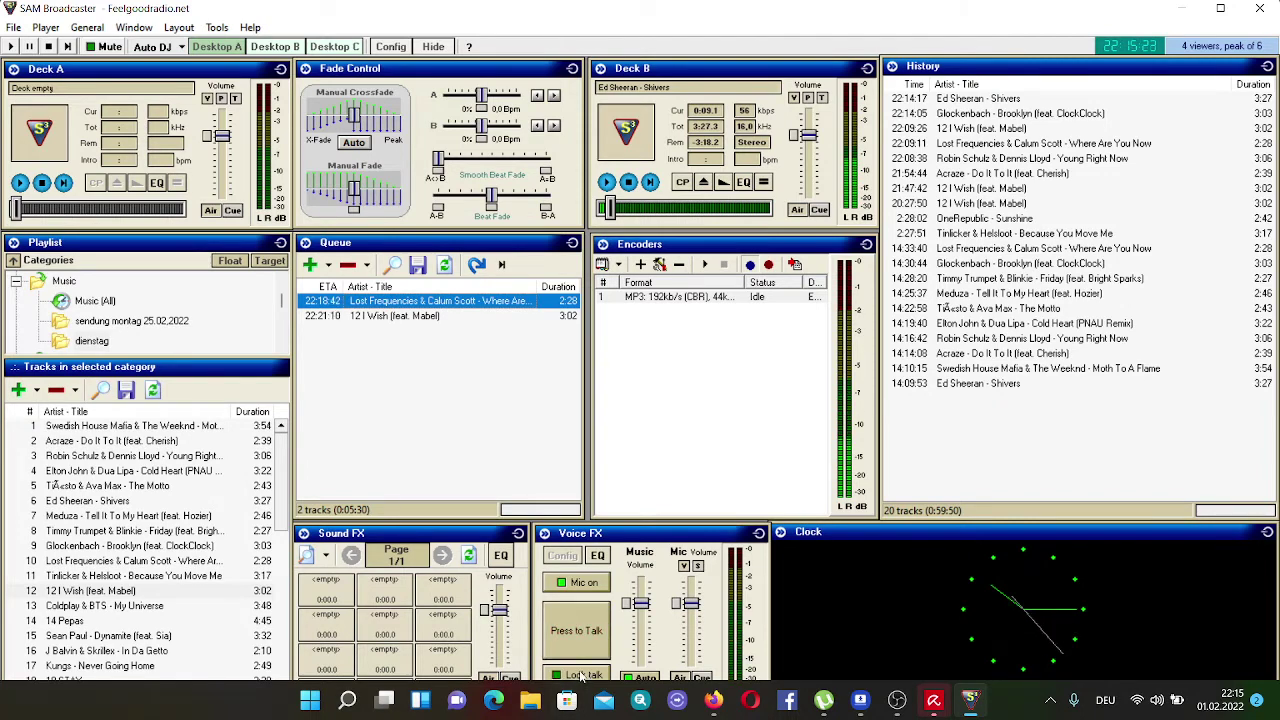
pyautogui.click(583, 676)
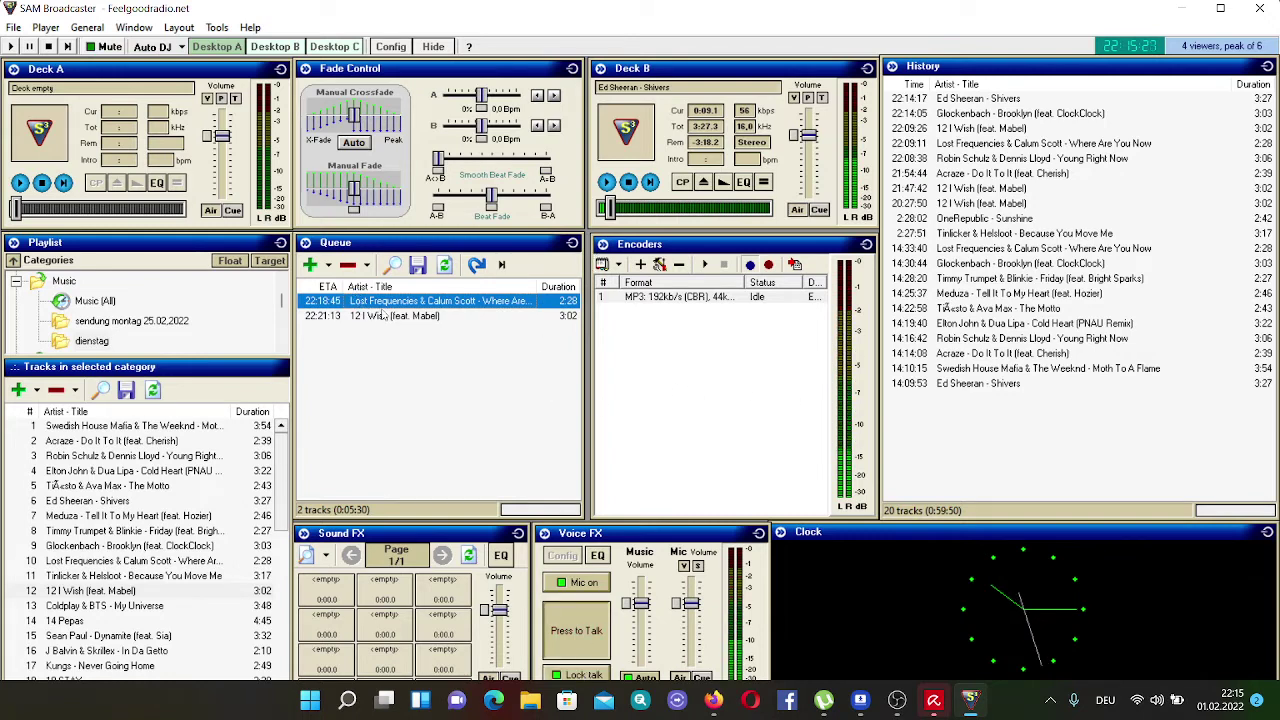
pyautogui.click(576, 641)
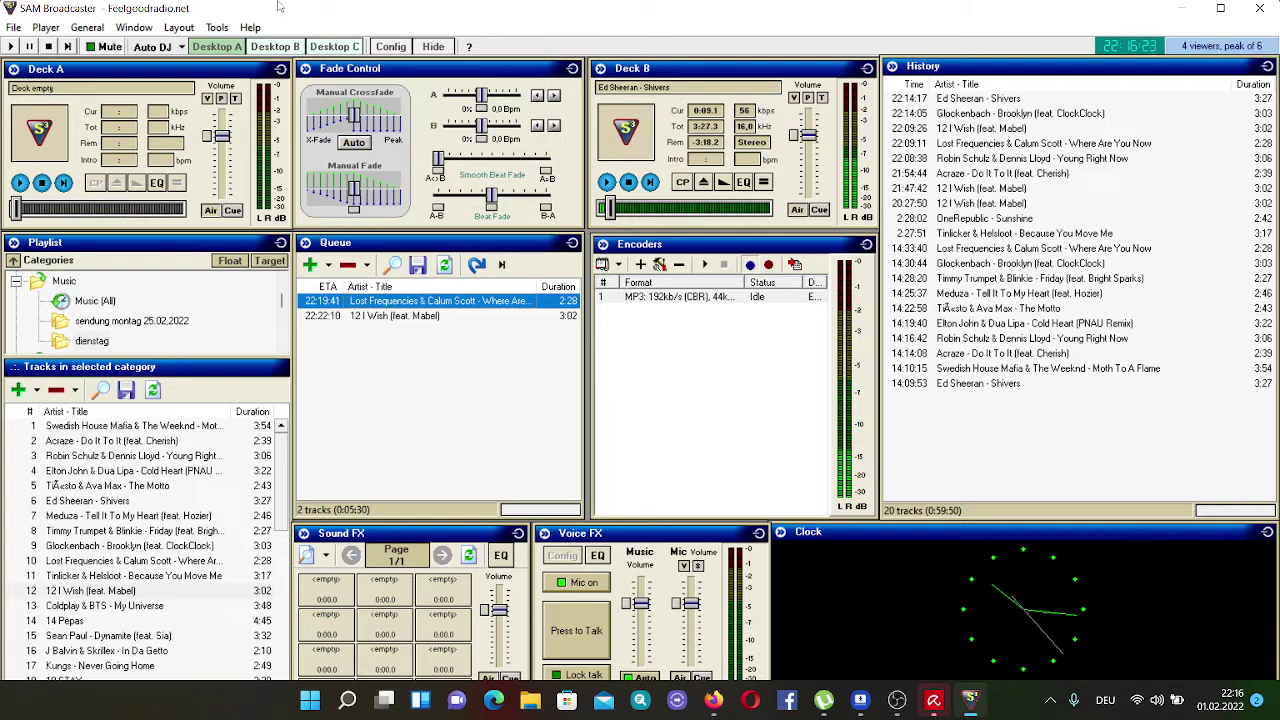
# In Manual mode, load the queued Lost Frequencies track into Deck A and 12 I Wish into Deck B, and restore Auto DJ
pyautogui.click(150, 50)
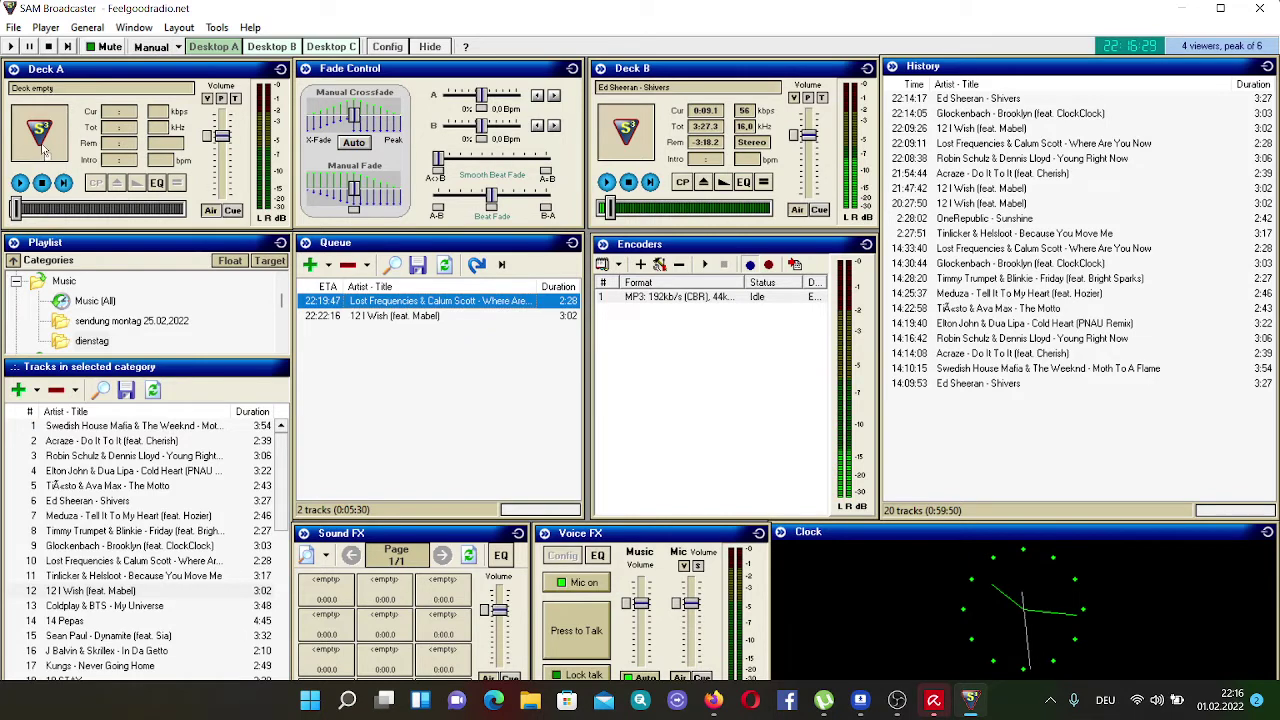
pyautogui.doubleClick(335, 301)
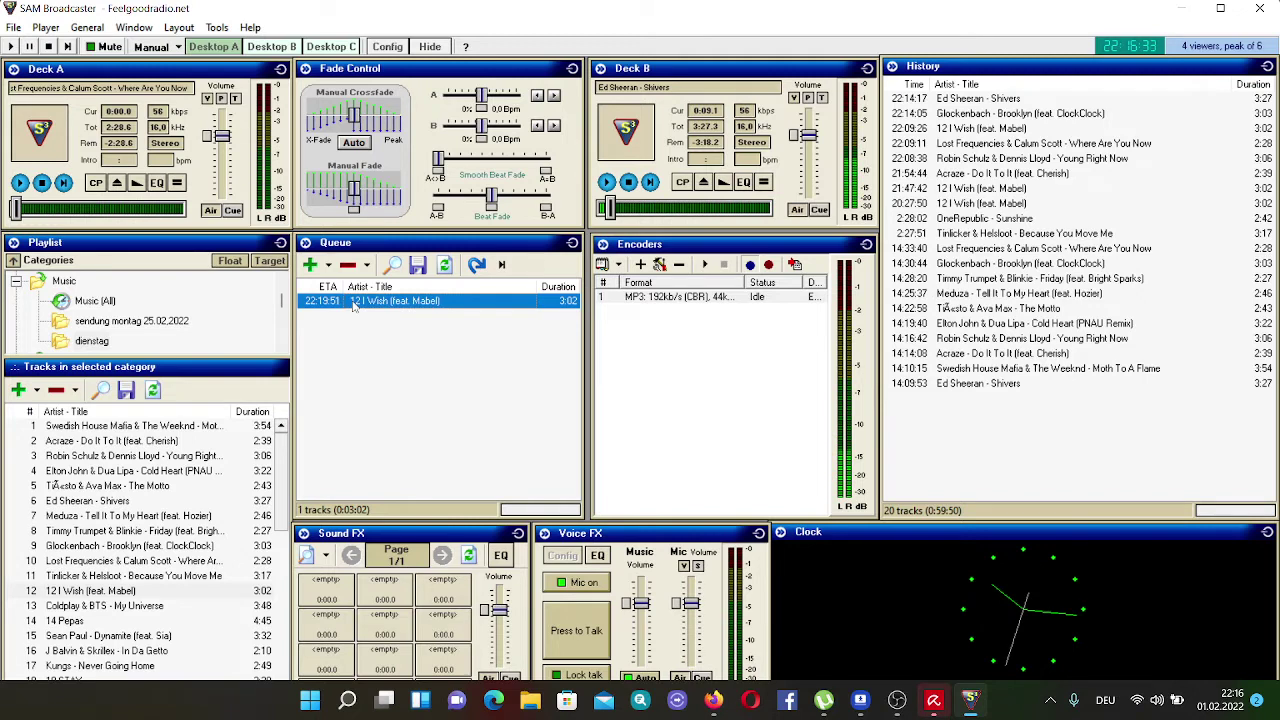
pyautogui.click(614, 130)
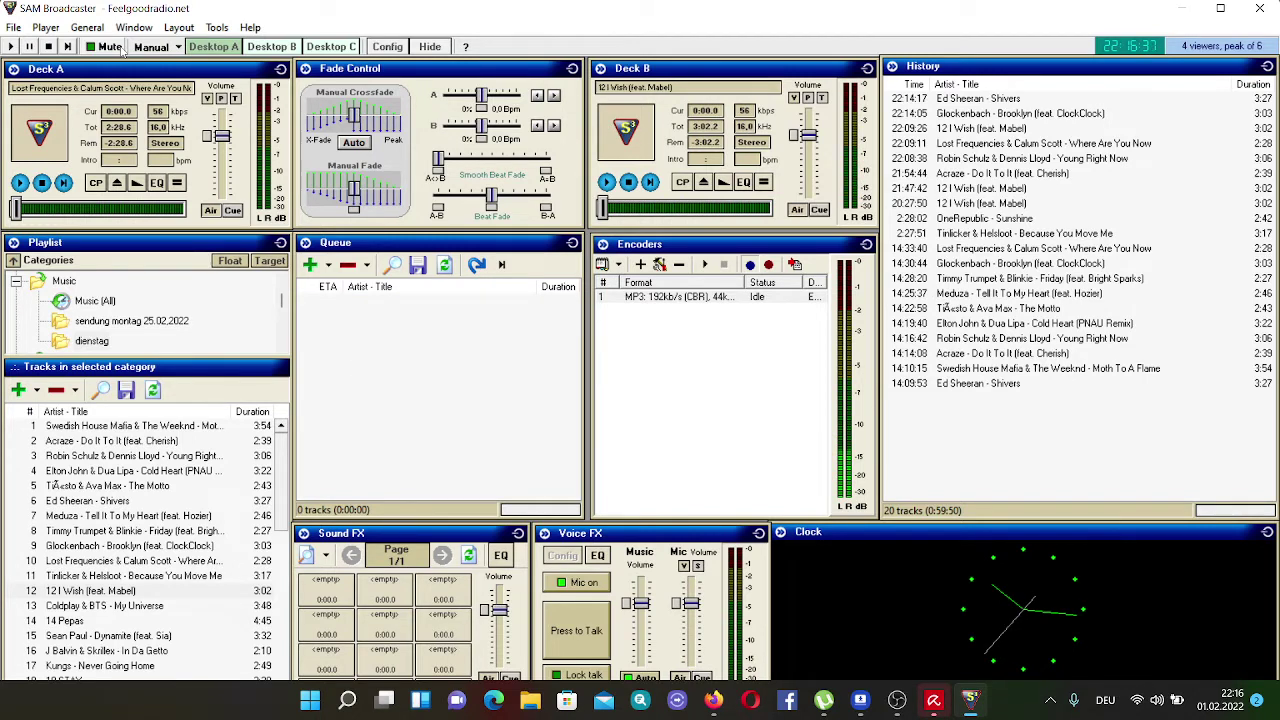
pyautogui.click(154, 50)
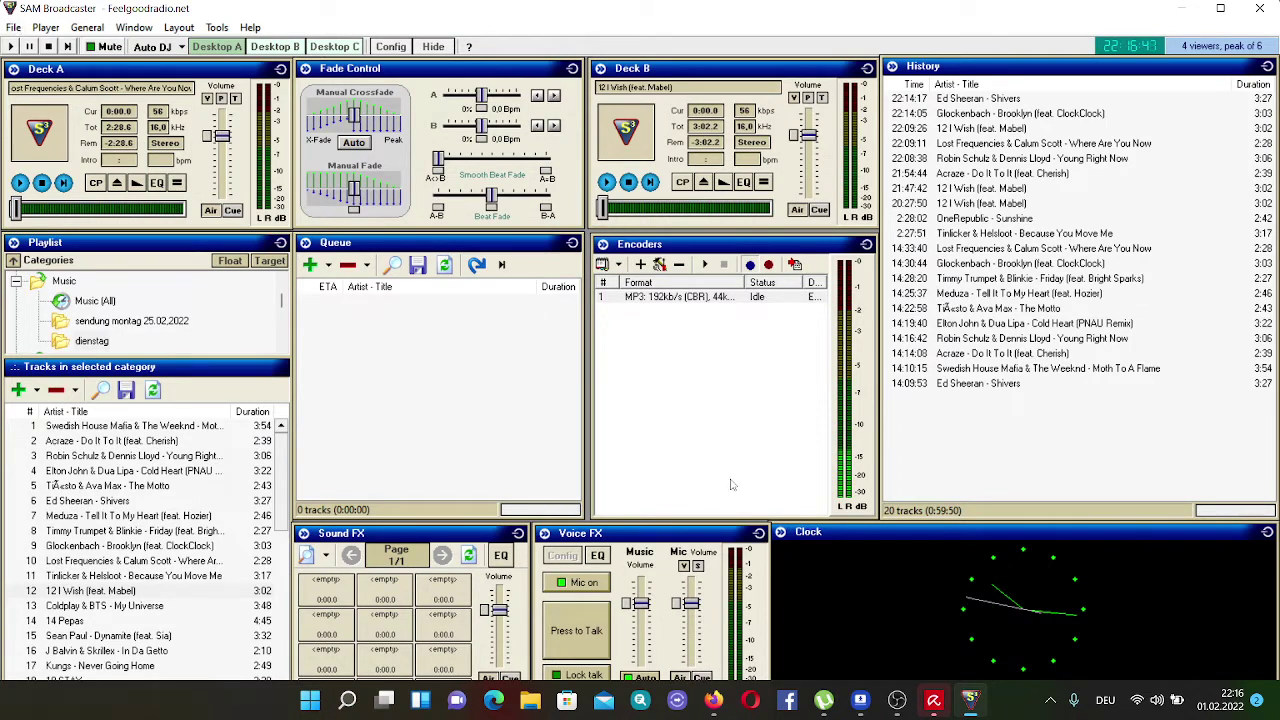
pyautogui.click(897, 700)
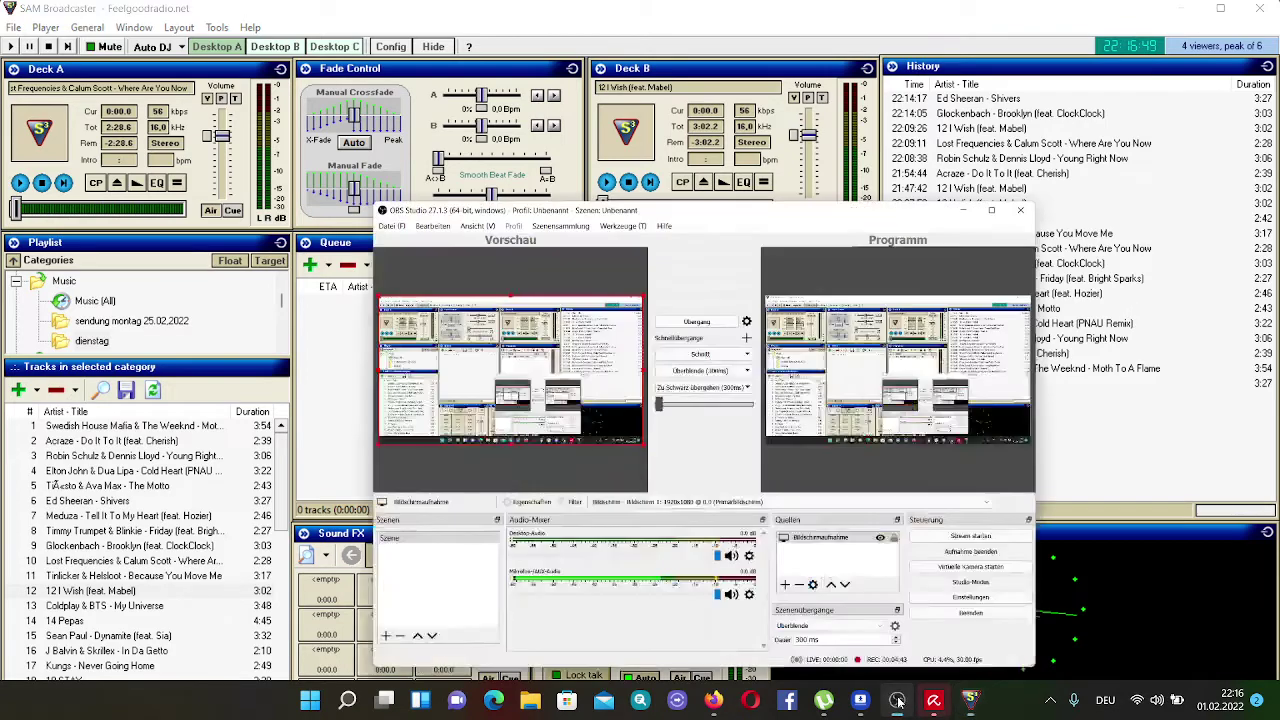